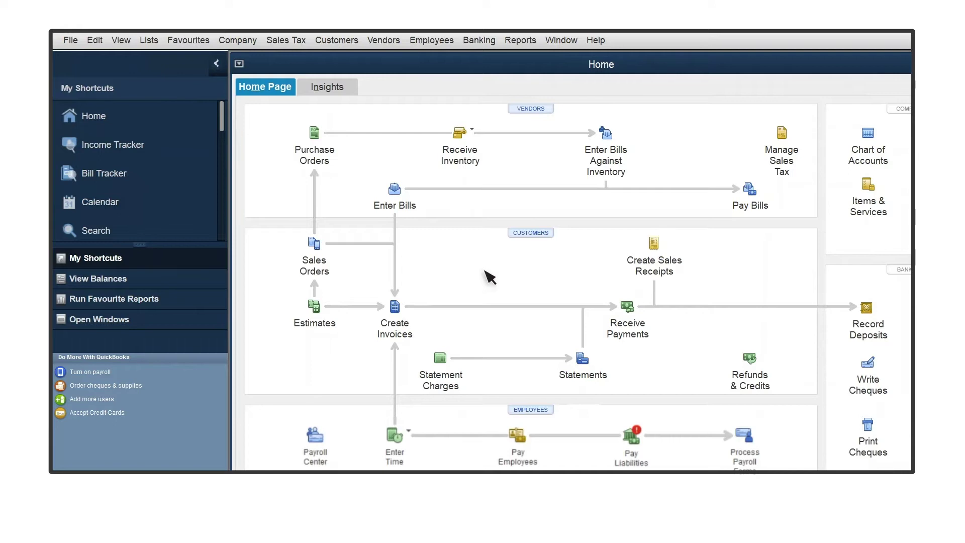
- Bring up the Update QuickBooks Desktop window on its Update Now list
click(596, 40)
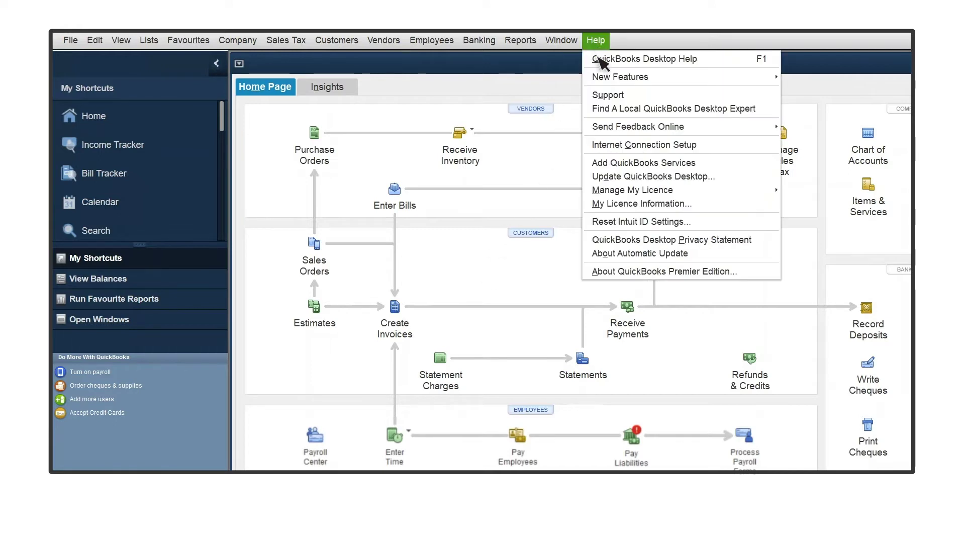
click(604, 177)
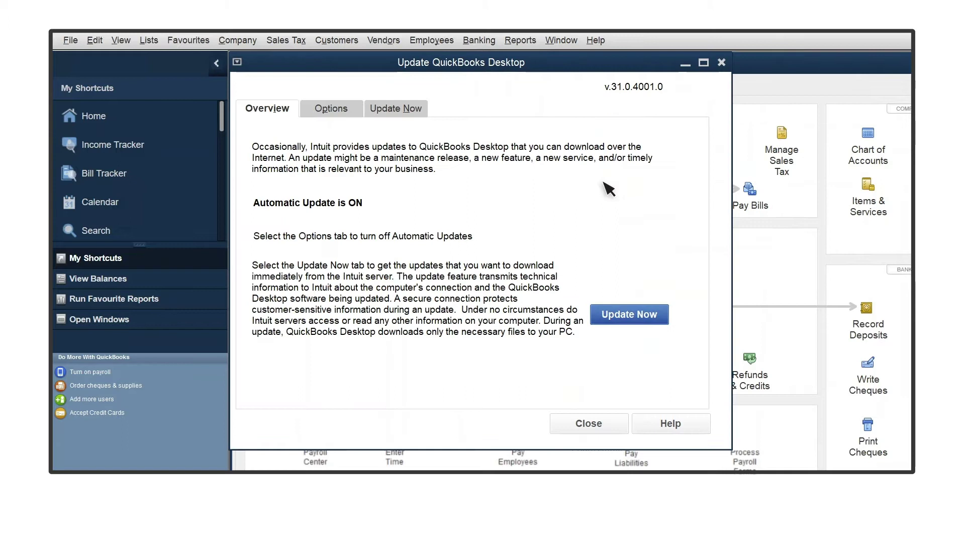
click(628, 317)
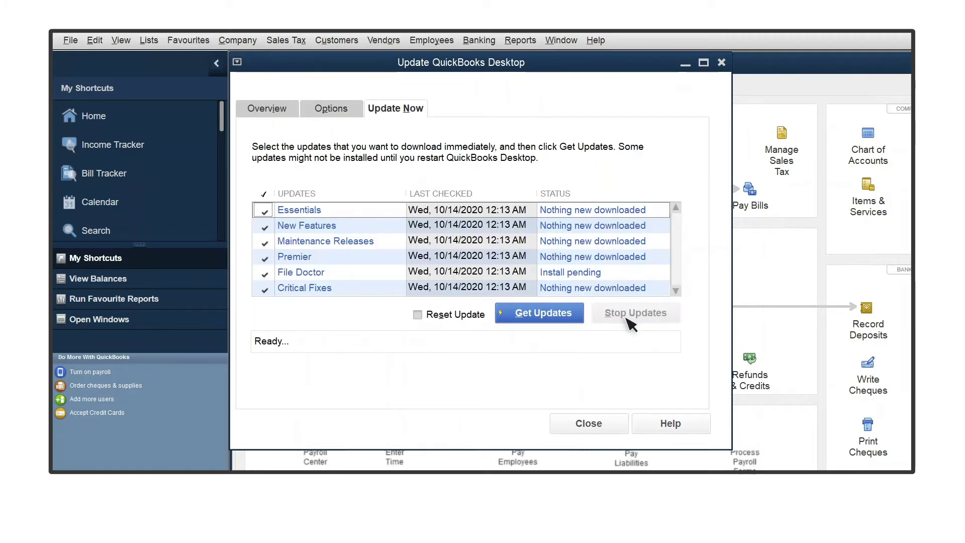
- Switch the company file to single-user mode
click(70, 40)
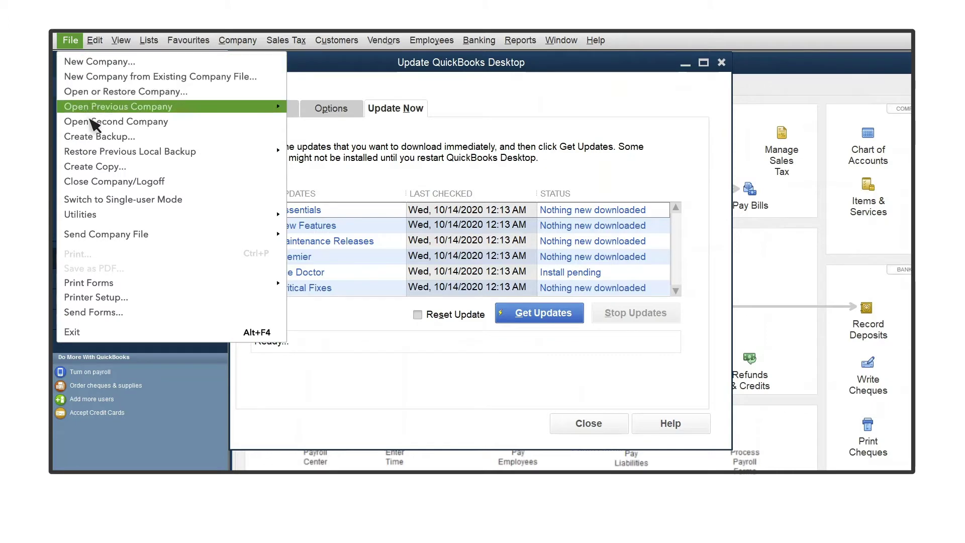
click(110, 201)
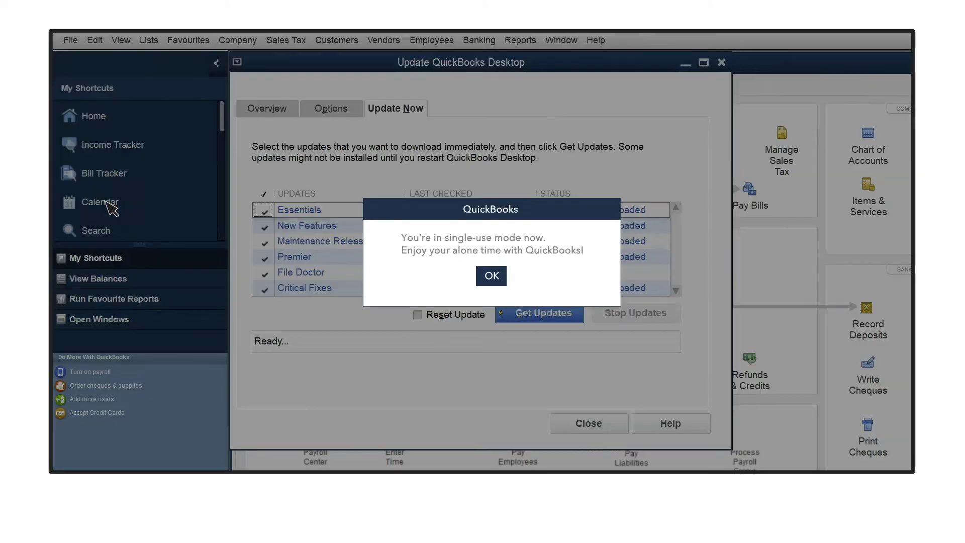
click(491, 276)
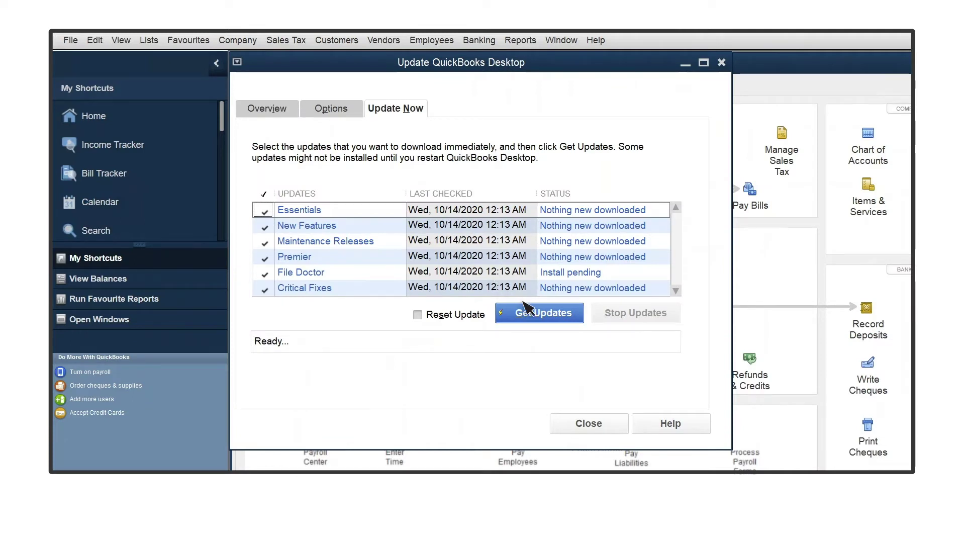
- Download the latest QuickBooks updates, then go to the Payroll Center
click(543, 314)
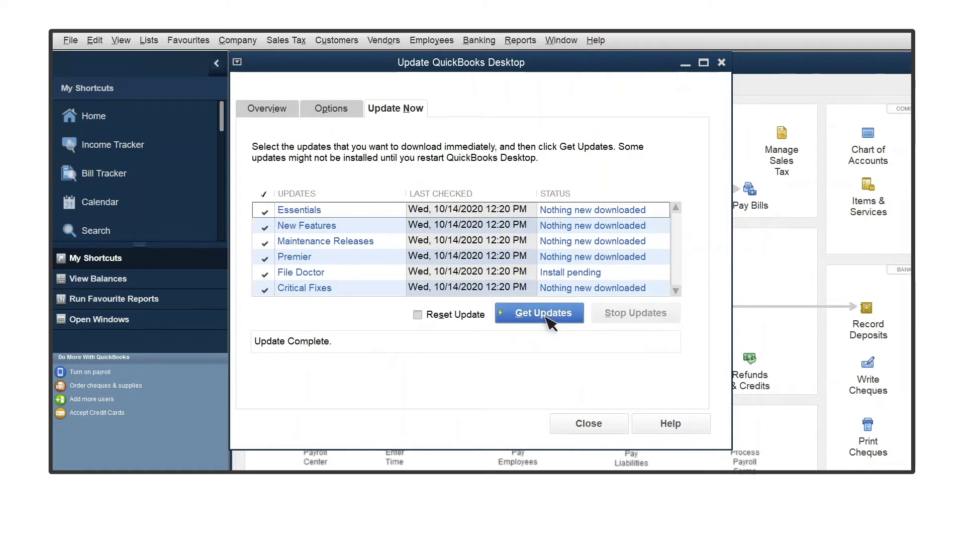
click(589, 426)
click(525, 450)
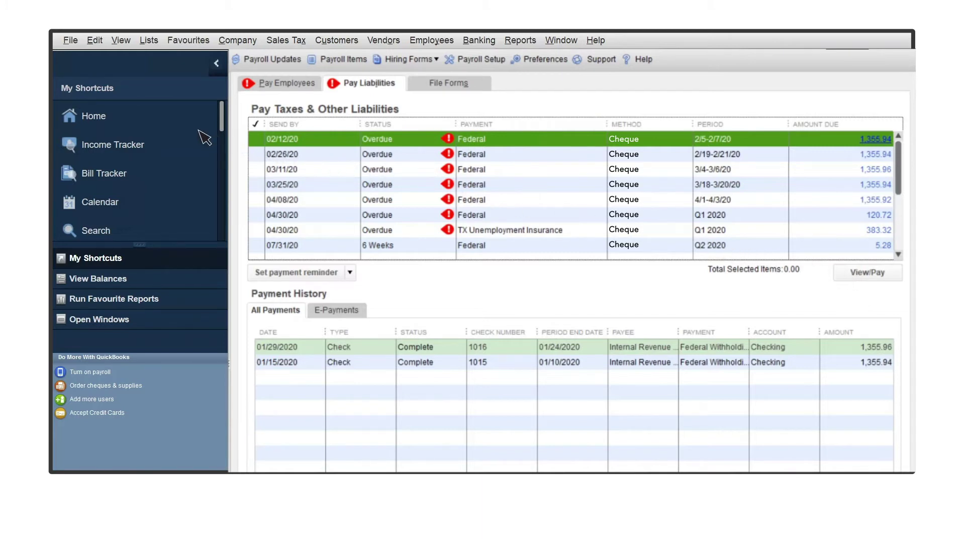
- From the Home page, start a local backup of The Corner Bakery company file
click(142, 124)
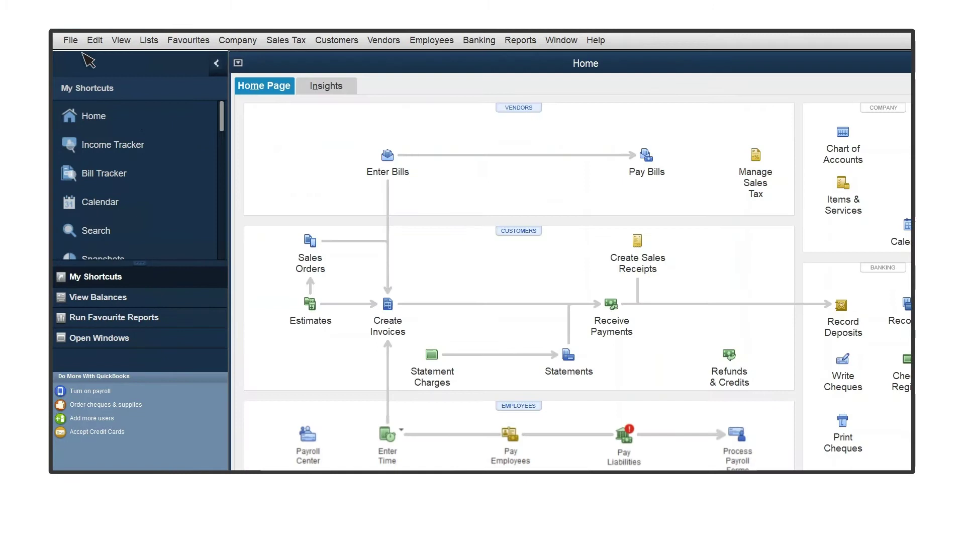
click(71, 40)
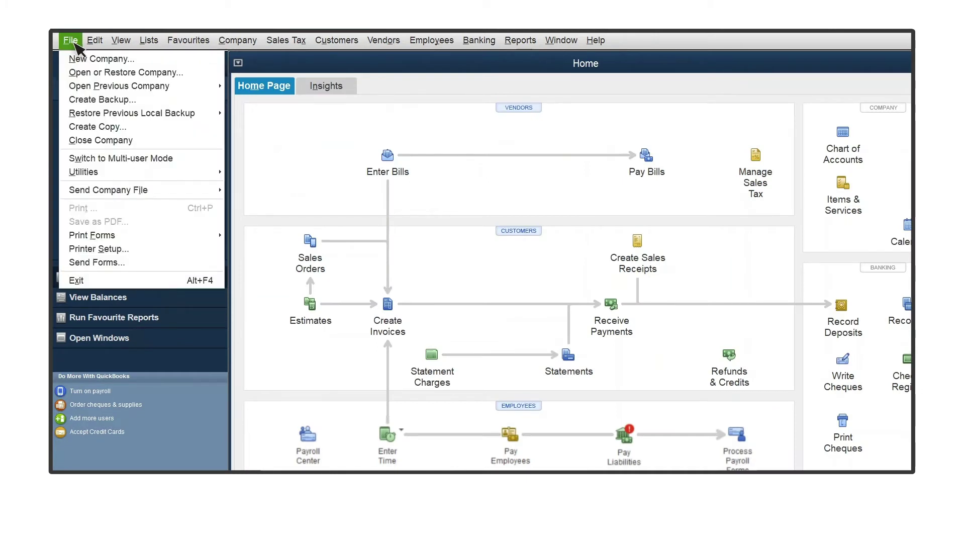
click(129, 100)
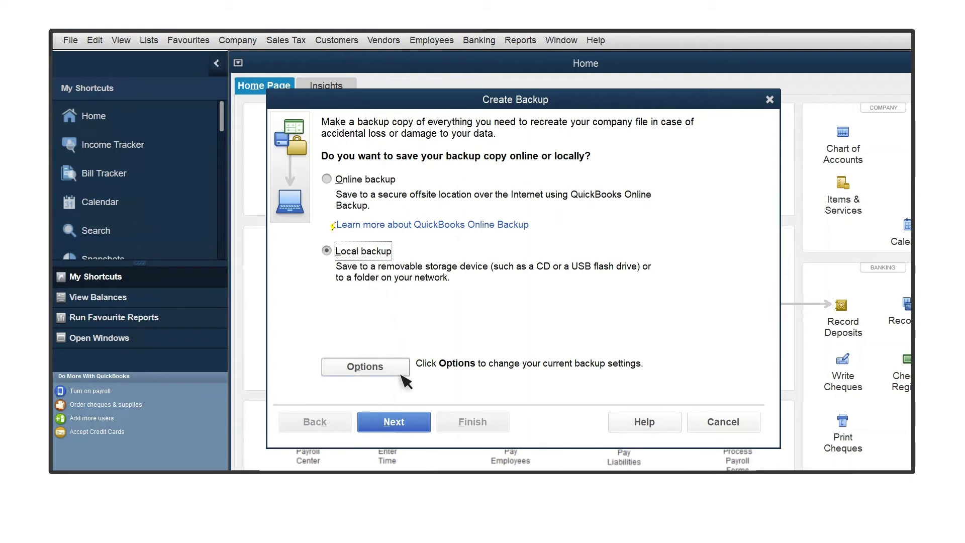
click(416, 421)
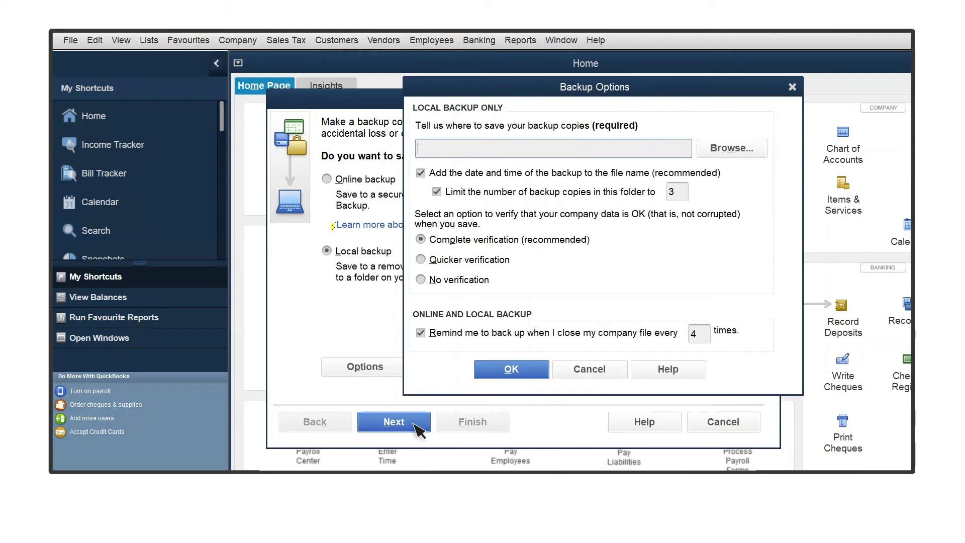
- Set the Desktop as the backup location and save the backup now
click(722, 155)
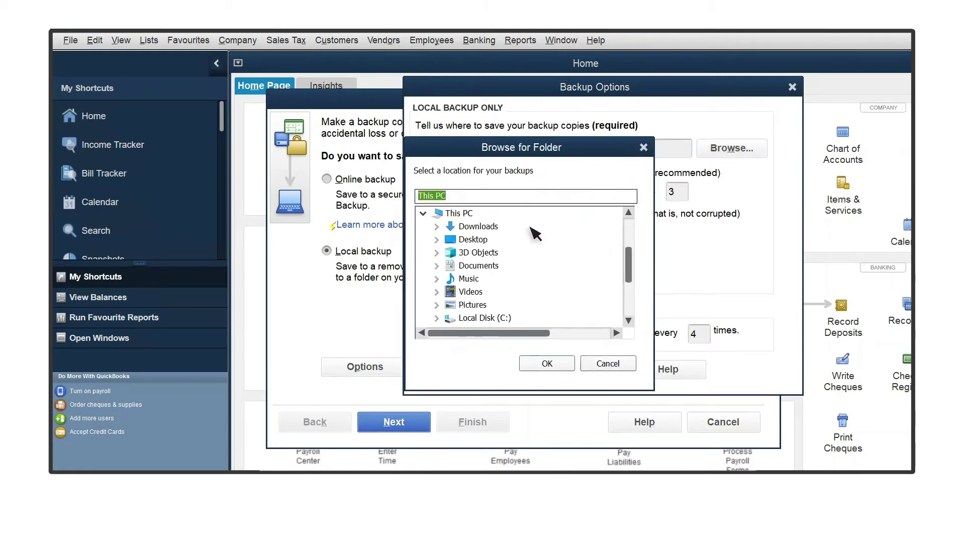
click(490, 243)
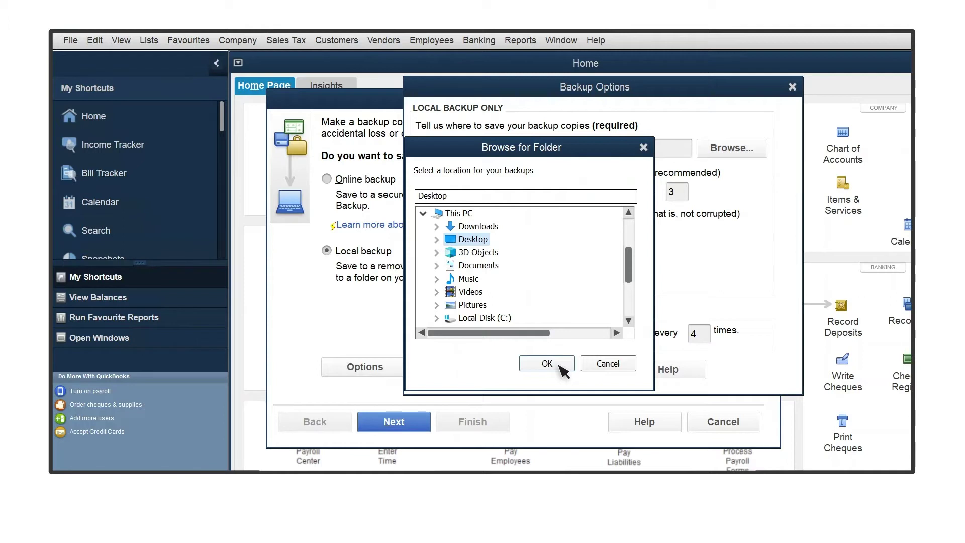
click(553, 364)
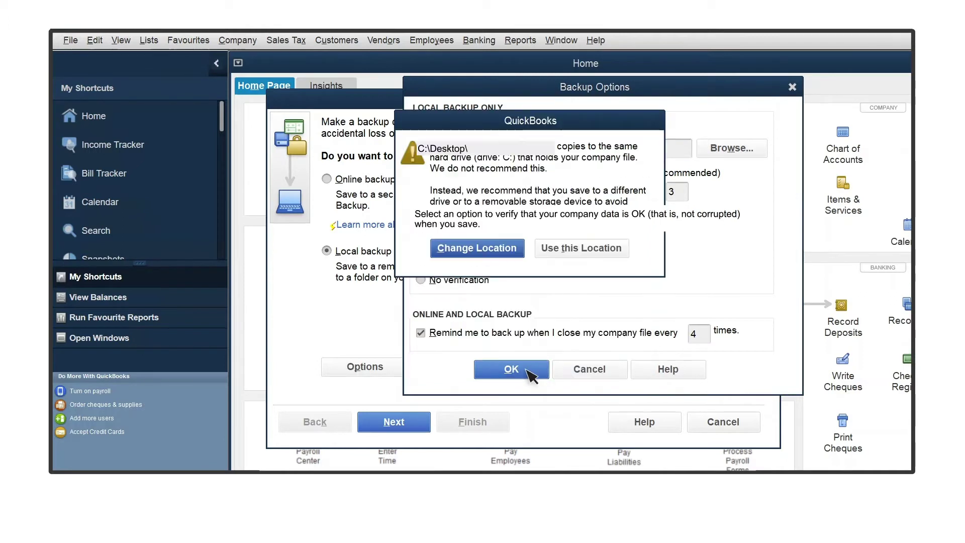
click(573, 249)
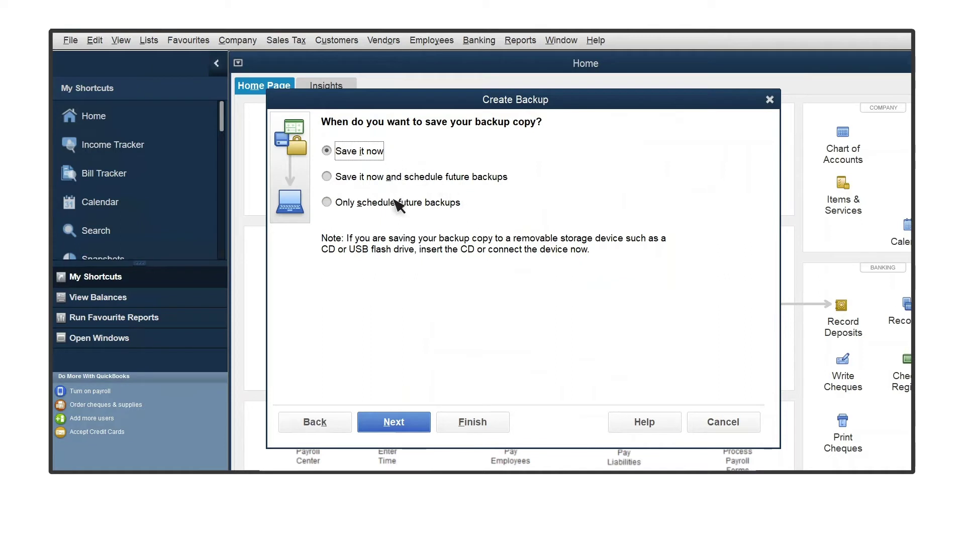
click(414, 427)
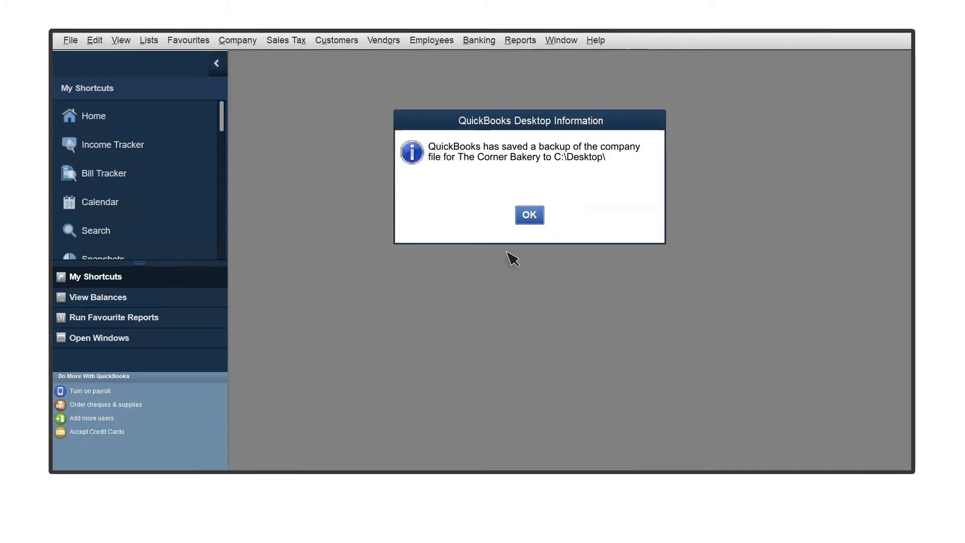
click(530, 217)
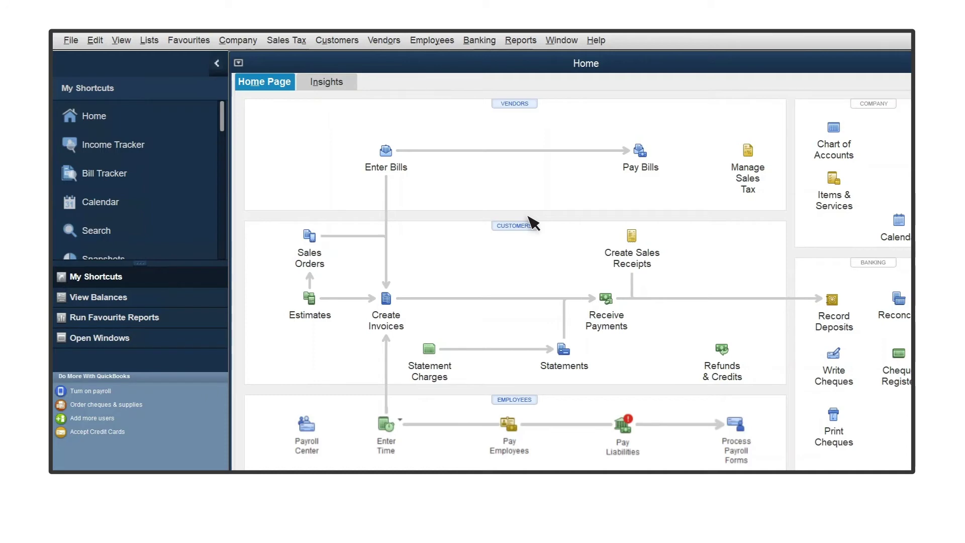
- Start the export to QuickBooks Online, pass the file review, and choose to create a new account
click(249, 42)
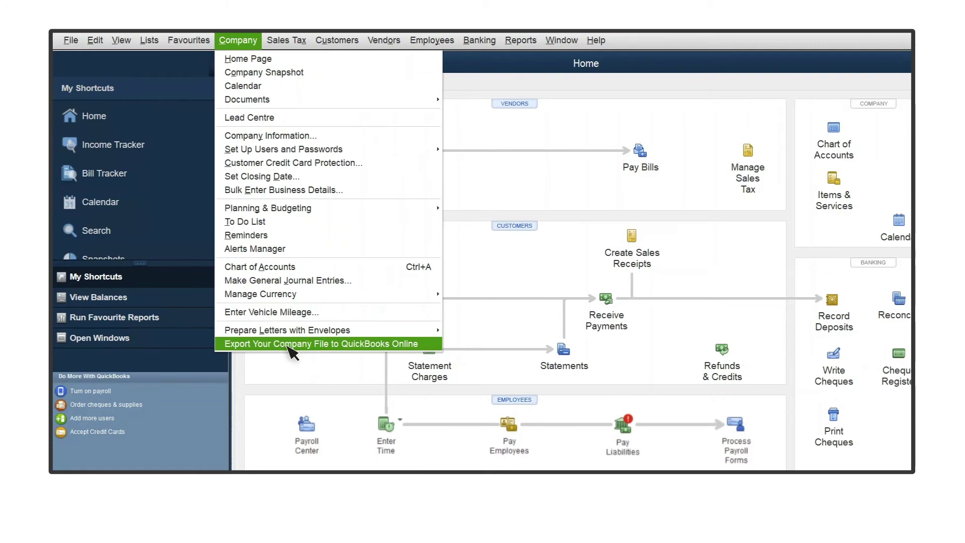
click(288, 345)
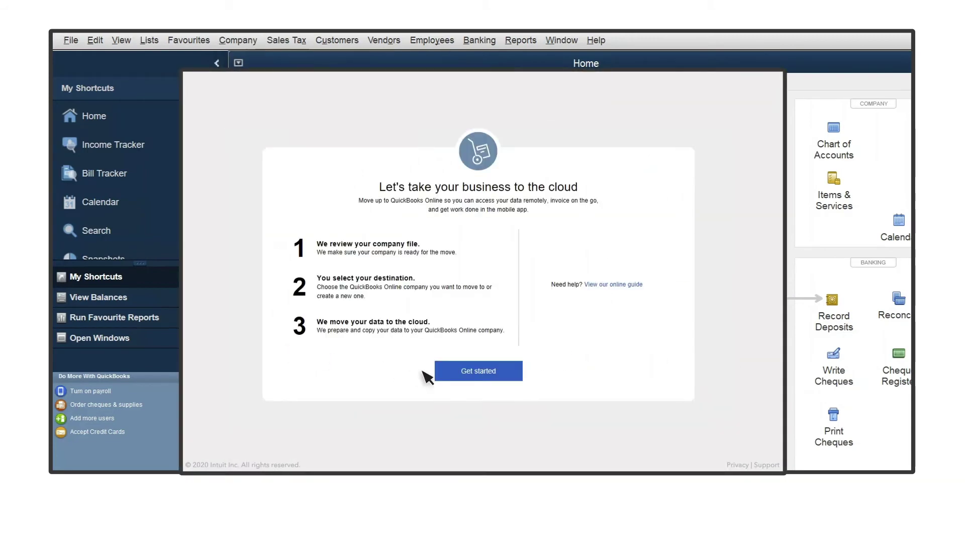
click(455, 377)
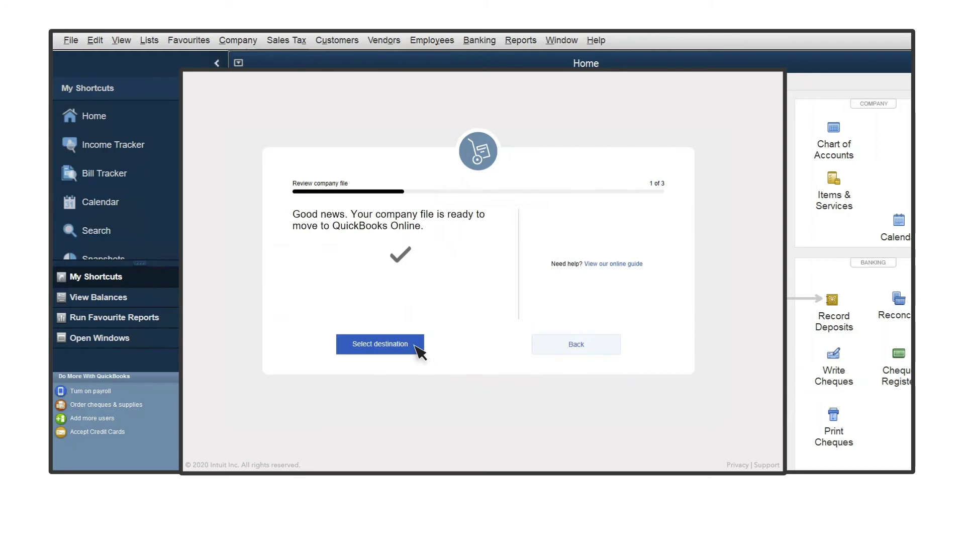
click(415, 346)
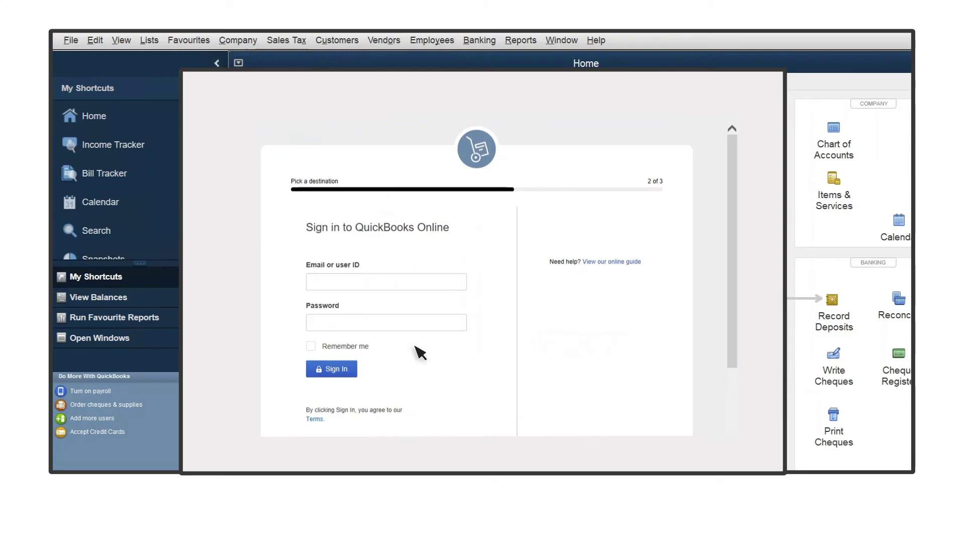
drag(732, 251, 739, 341)
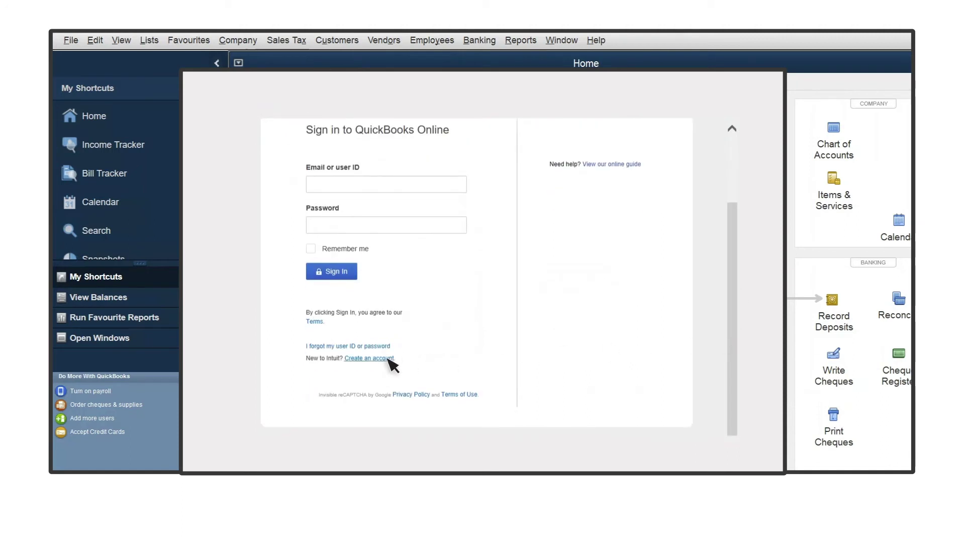
click(391, 360)
click(450, 190)
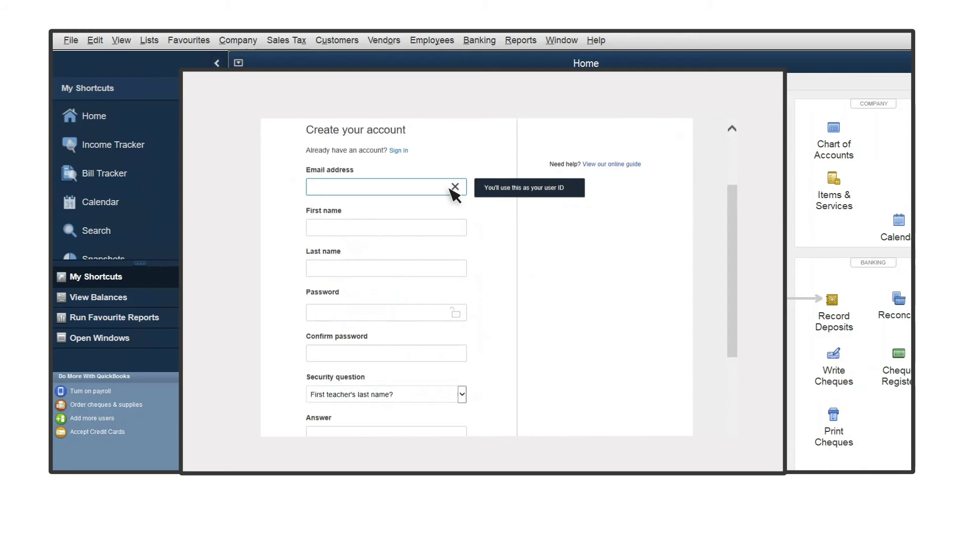
key(Tab)
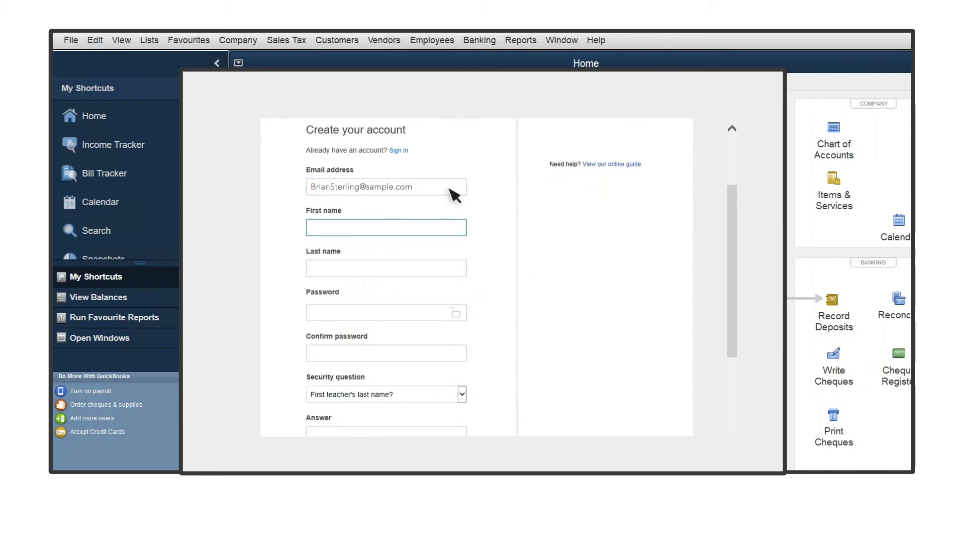
key(Tab)
key(Tab)
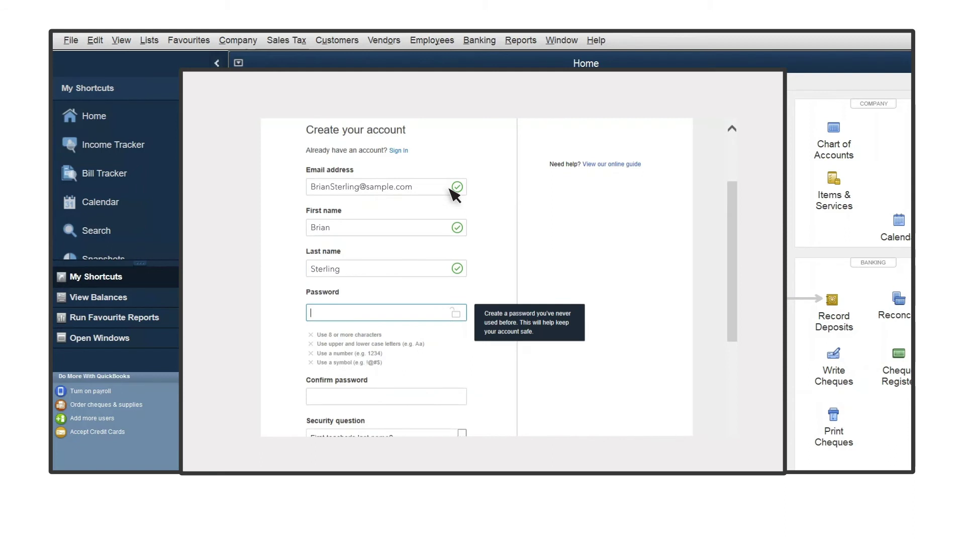
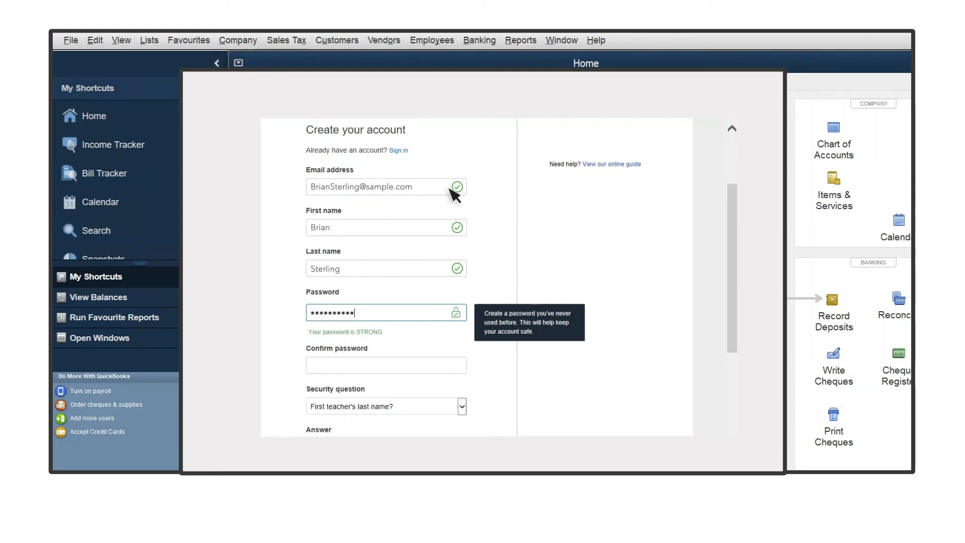
key(Tab)
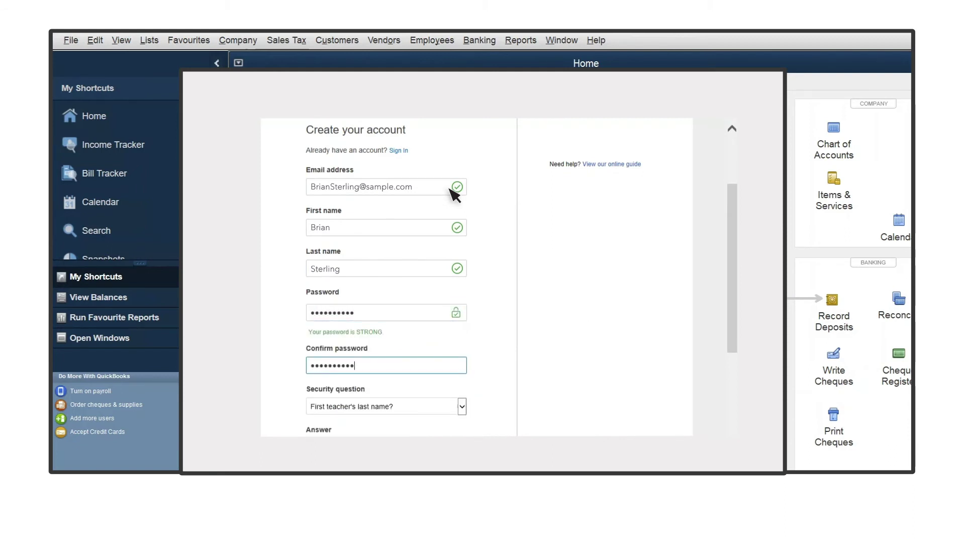
drag(734, 269, 733, 355)
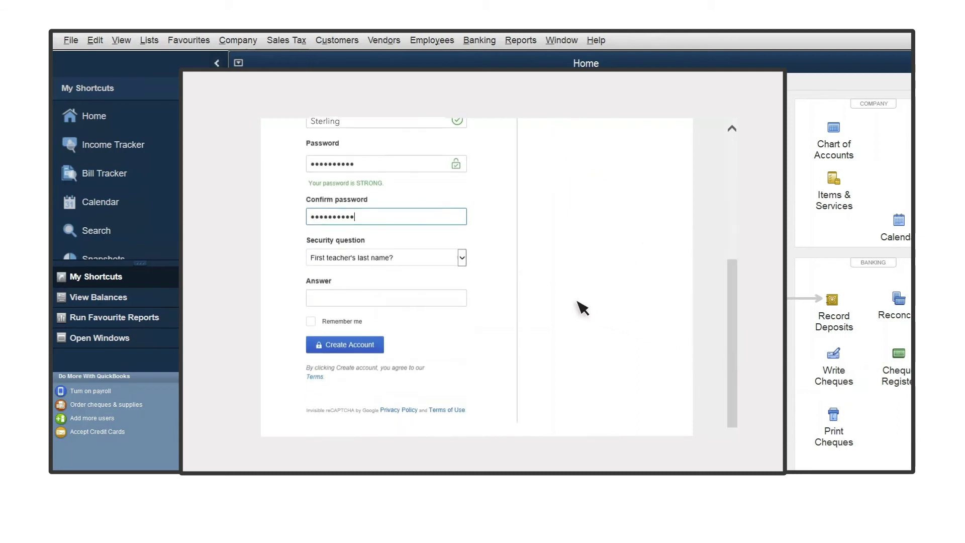
click(462, 257)
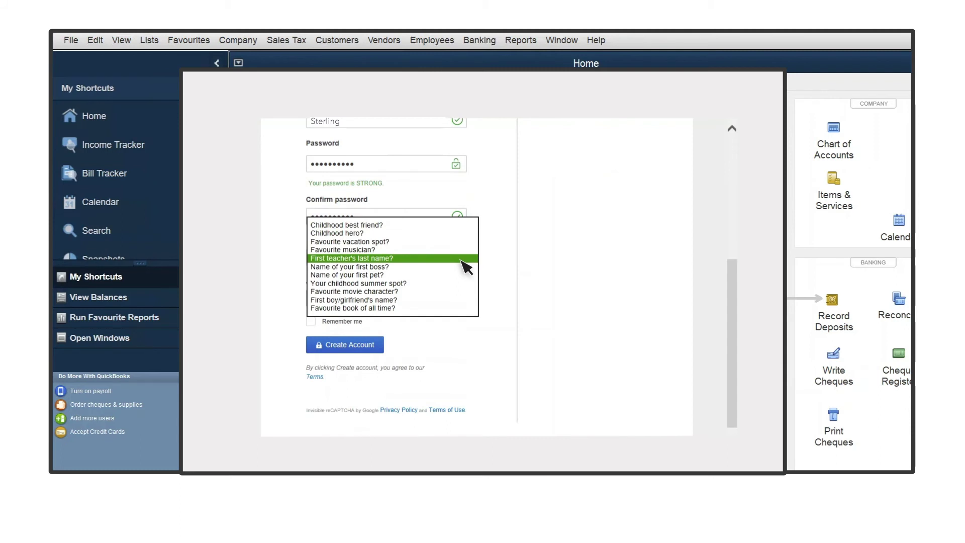
click(373, 242)
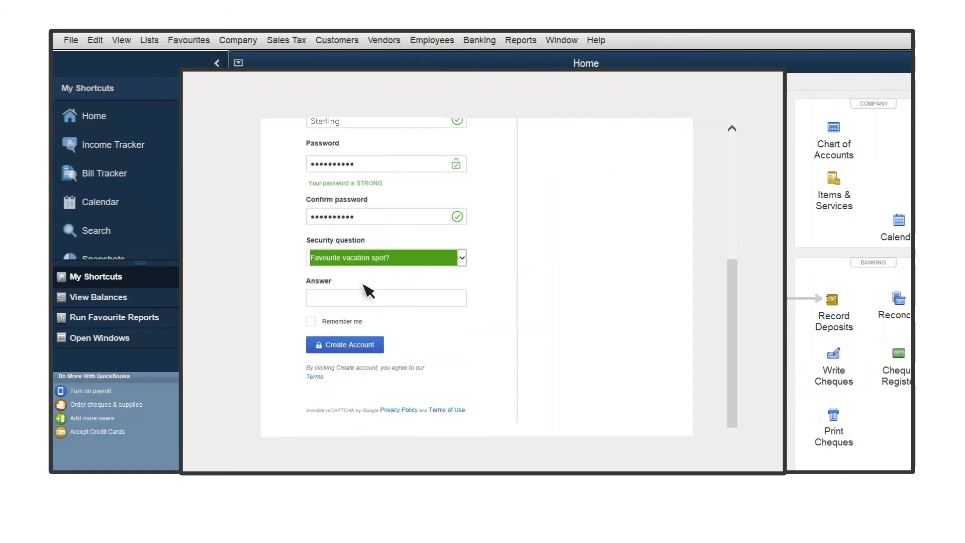
click(361, 299)
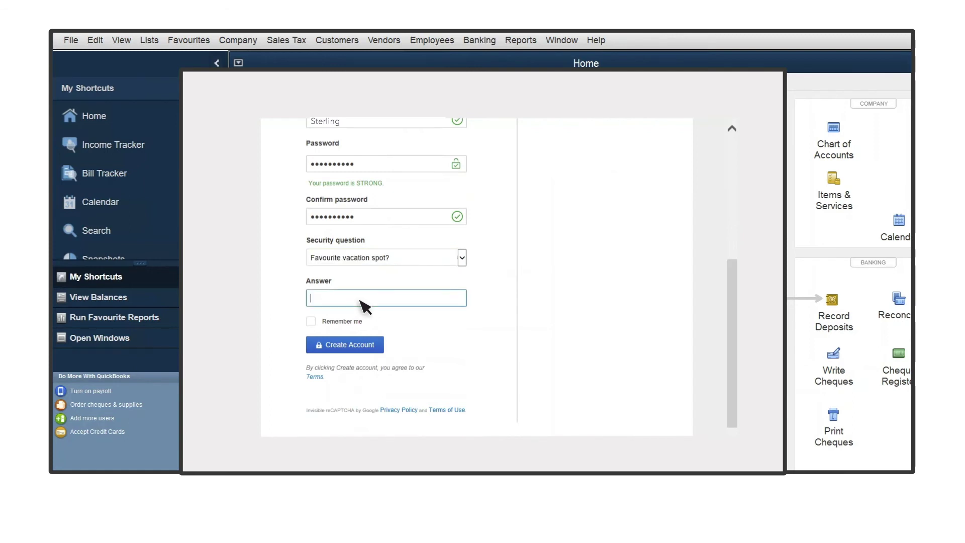
text(Haw)
text(ai)
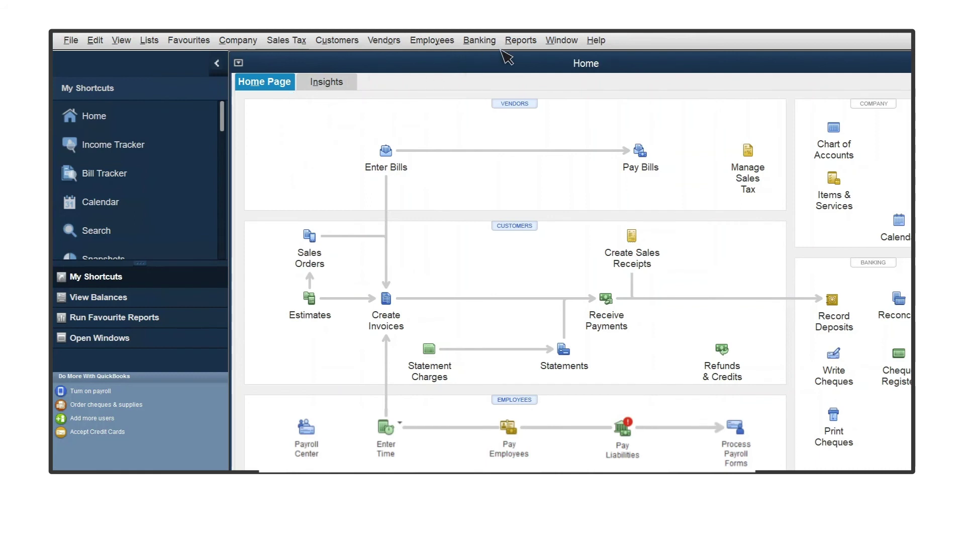
- Run the Profit & Loss Standard report dated 01/01/2020 to 12/31/2020
click(524, 45)
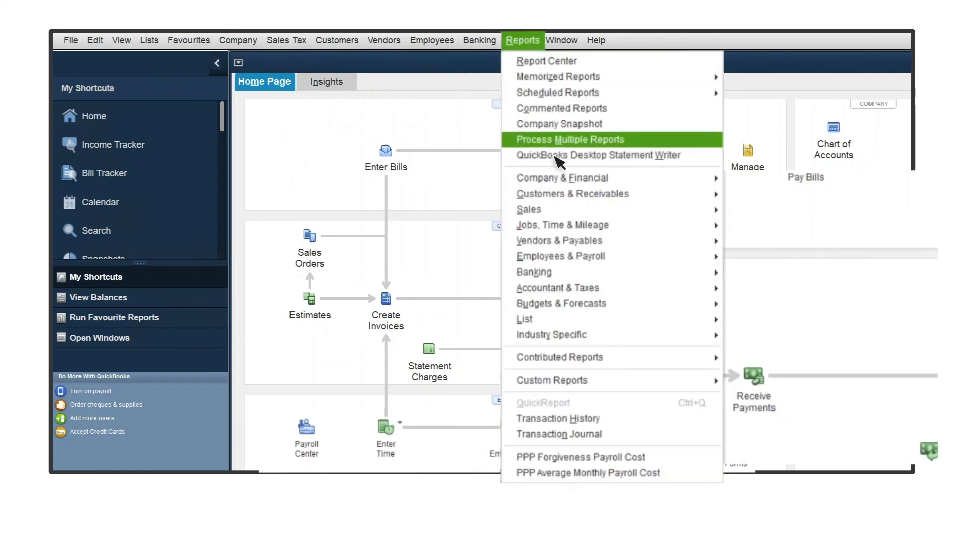
mouse_move(562, 178)
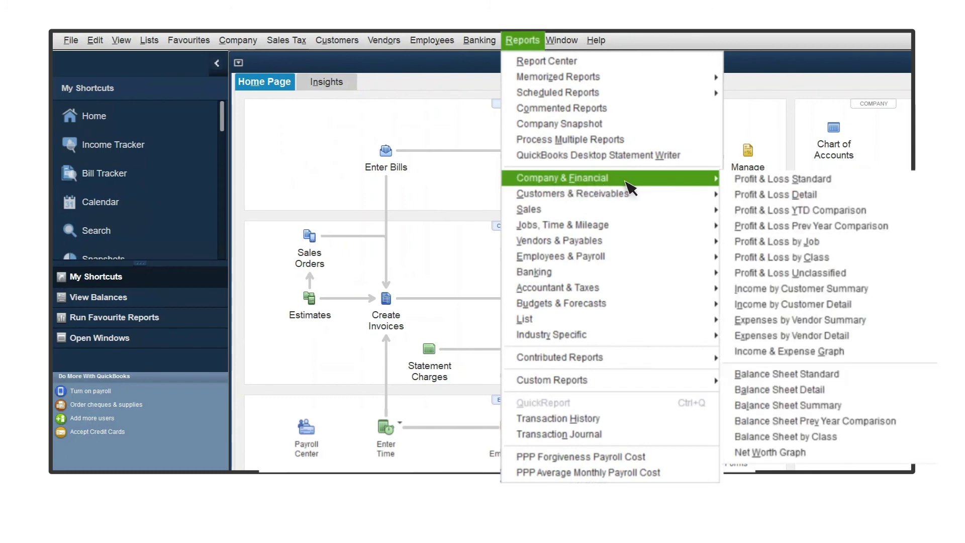
click(737, 180)
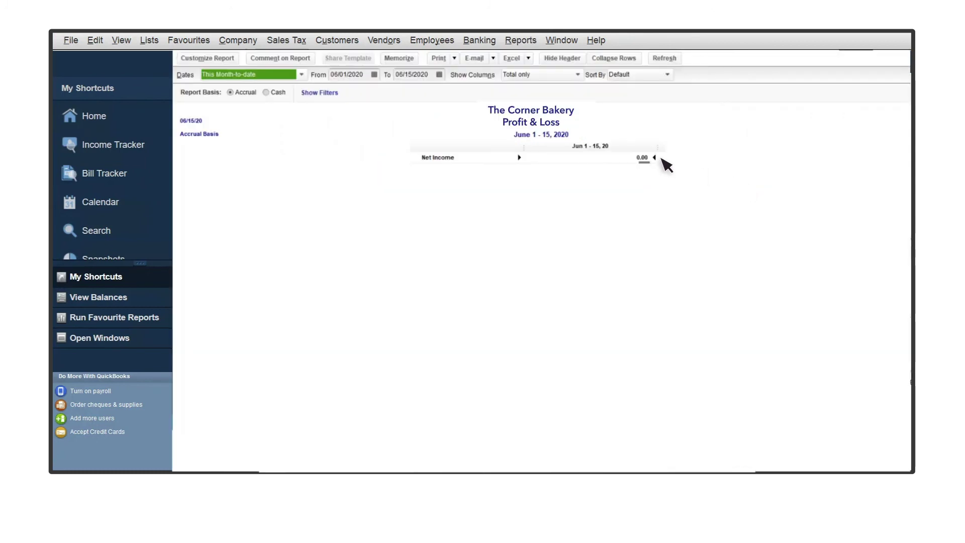
click(367, 76)
text(01/01/2020)
key(Tab)
text(12/31/2020)
key(Tab)
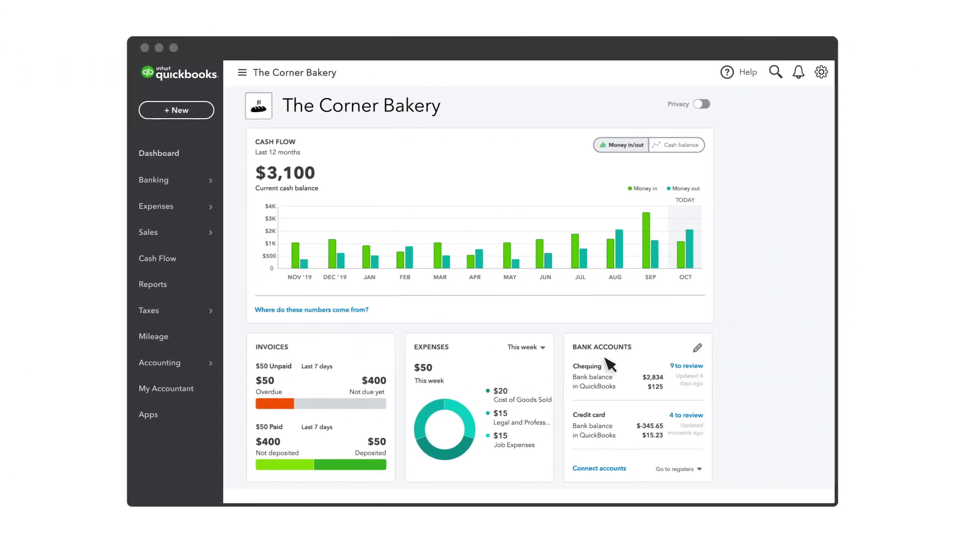
- Find the Online Profit and Loss report and run it from 01/01/2020 to 12/31/2020
click(182, 287)
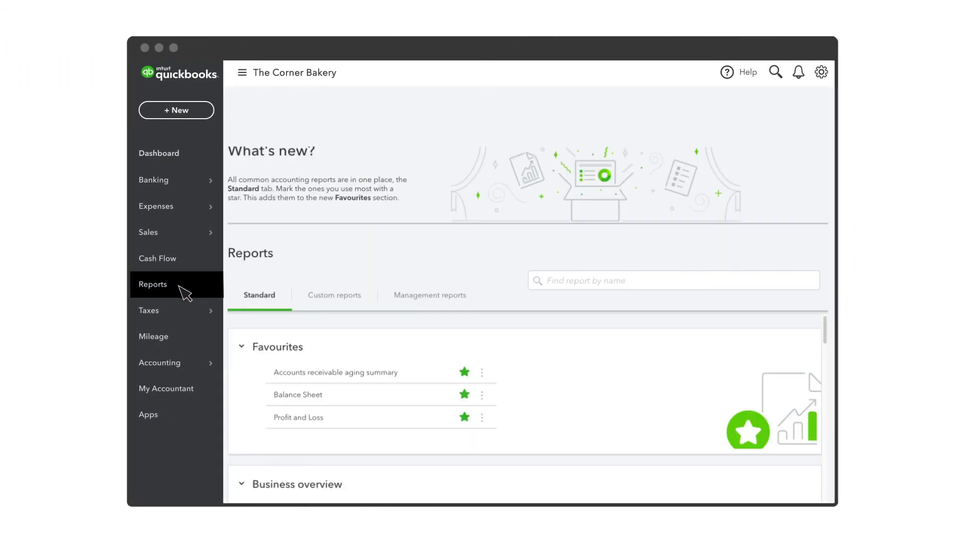
click(637, 286)
text(profit and loss)
key(Return)
click(374, 151)
text(01/01/202)
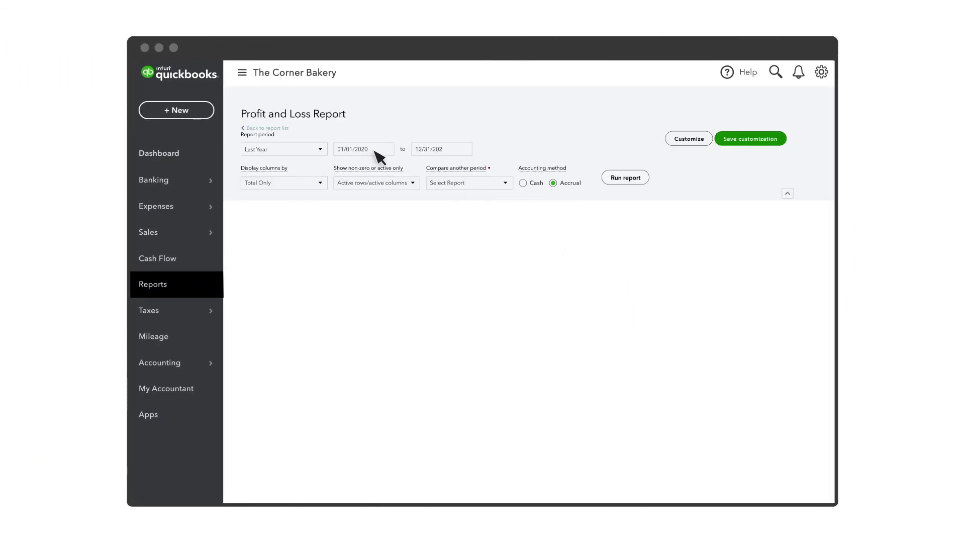
text(0)
click(618, 181)
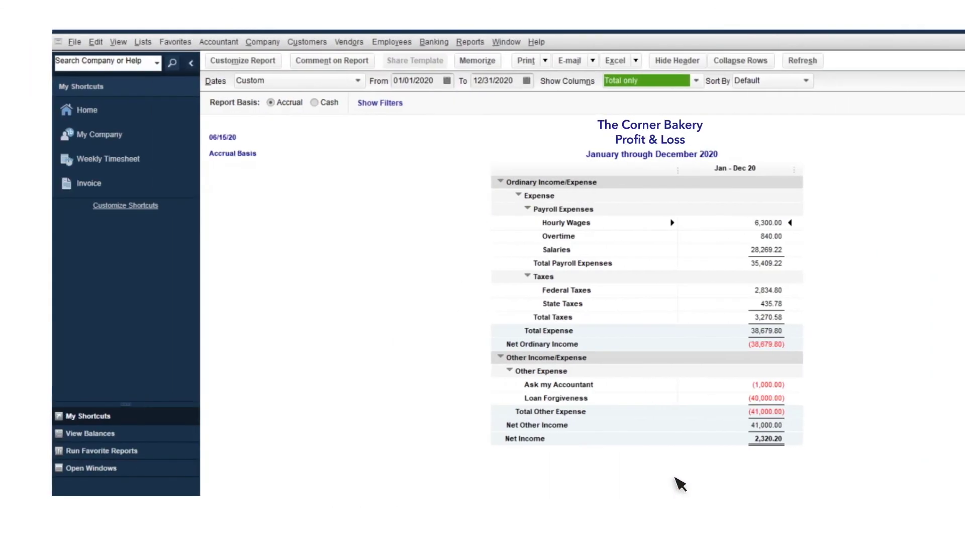
- Open the Reports menu to reach the Customers & Receivables reports
click(467, 45)
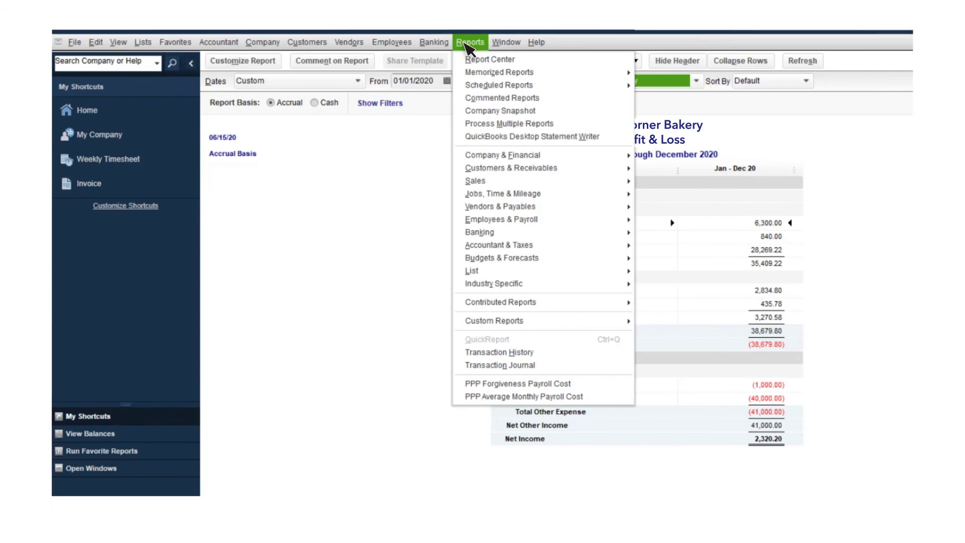